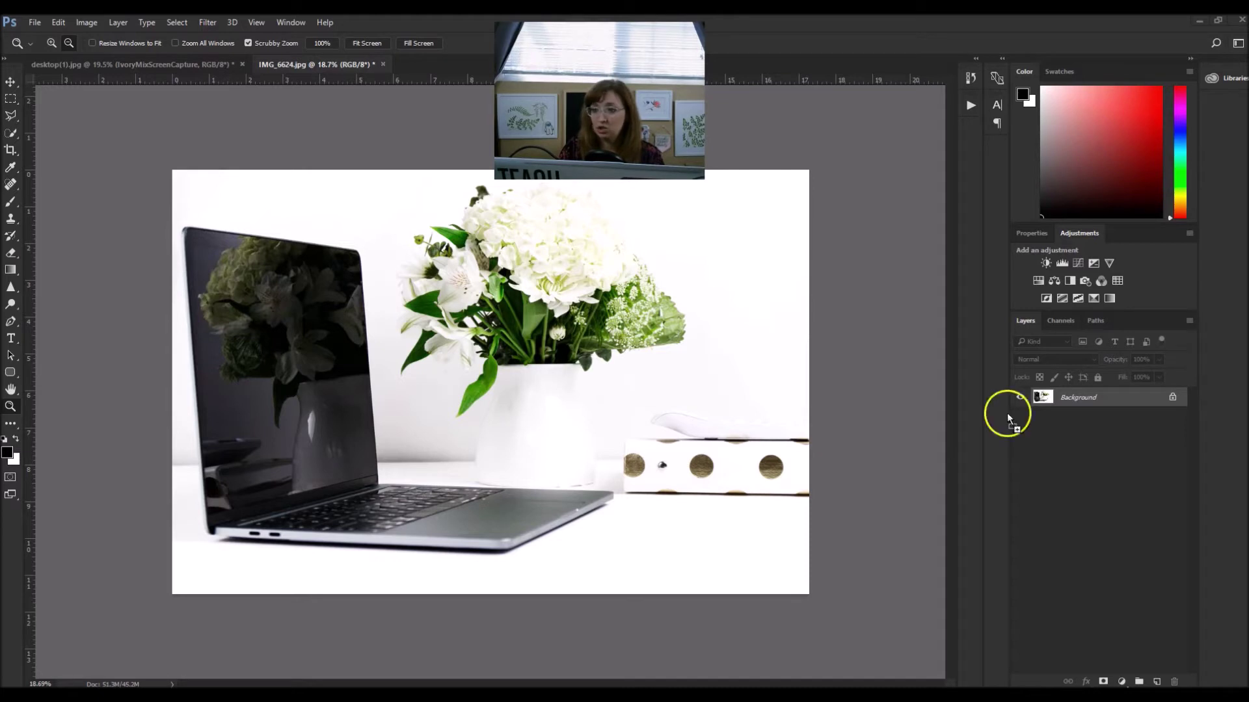
Paste the website screenshot and align its top-left corner with the laptop screen's corner.
key("ctrl+v")
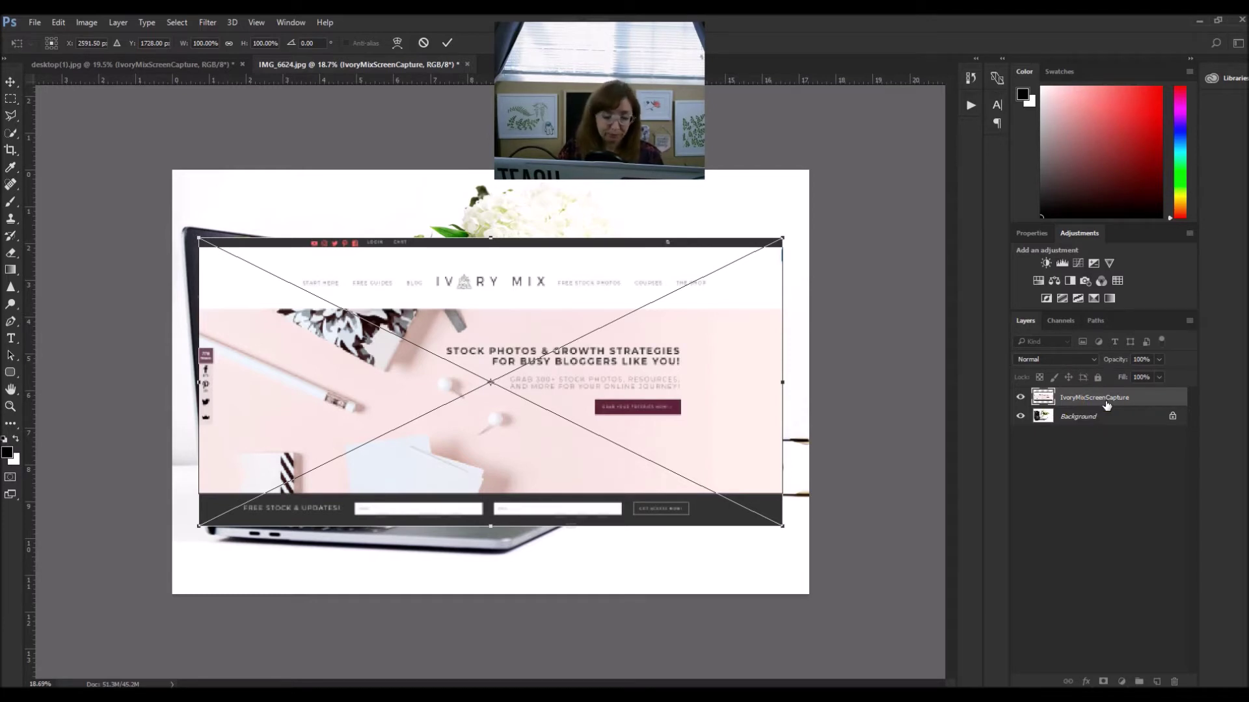
mouse_move(332, 375)
left_mouse_down()
mouse_move(520, 408)
mouse_move(542, 483)
mouse_move(524, 400)
mouse_move(333, 379)
left_mouse_up()
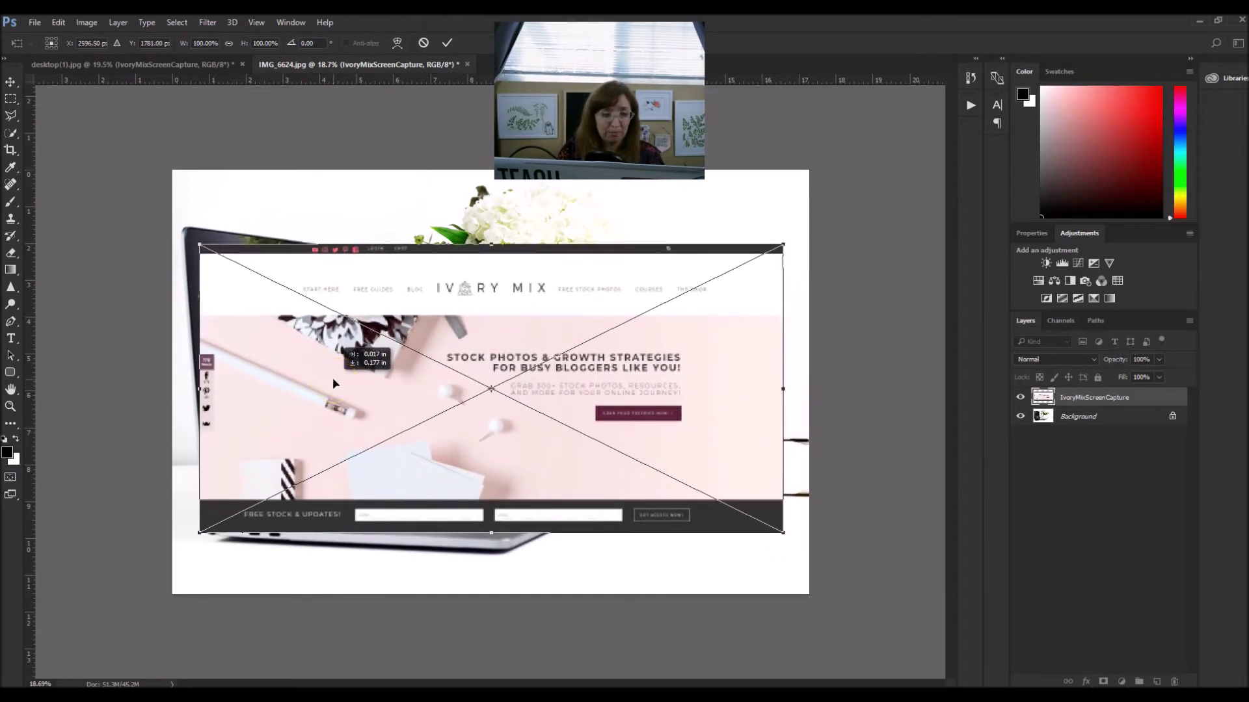
left_click_drag(333, 377, 330, 374)
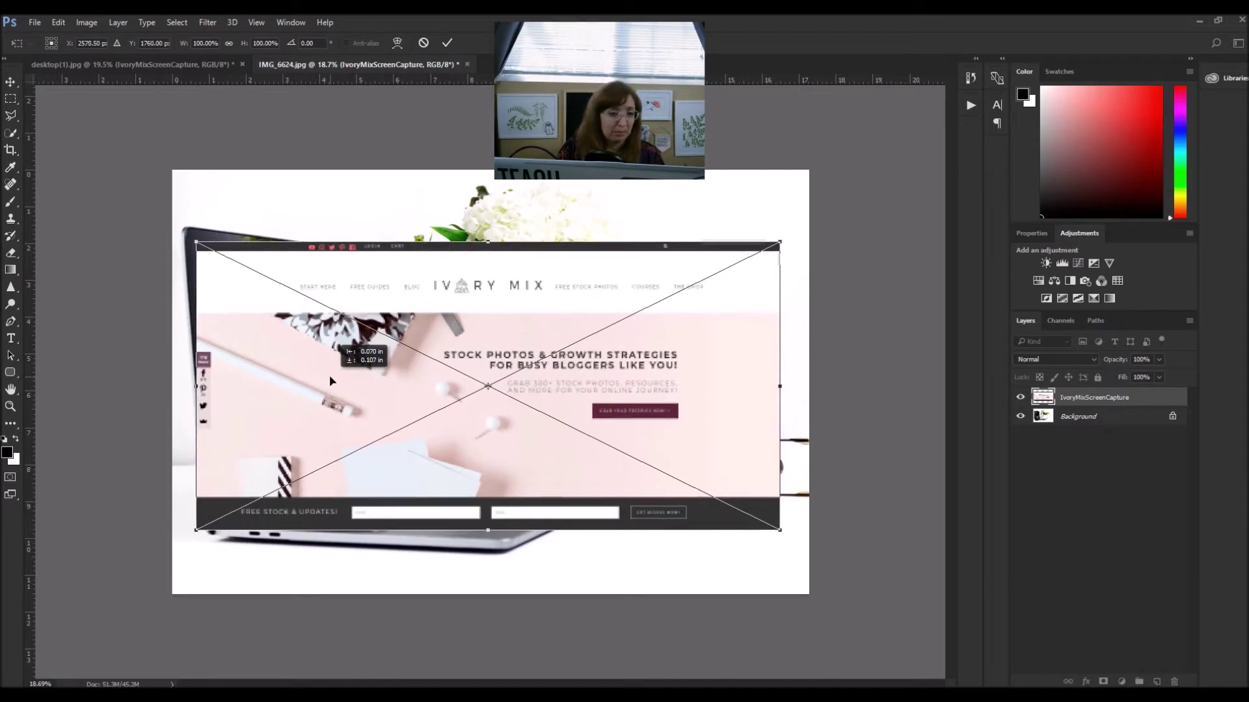
left_click(205, 259)
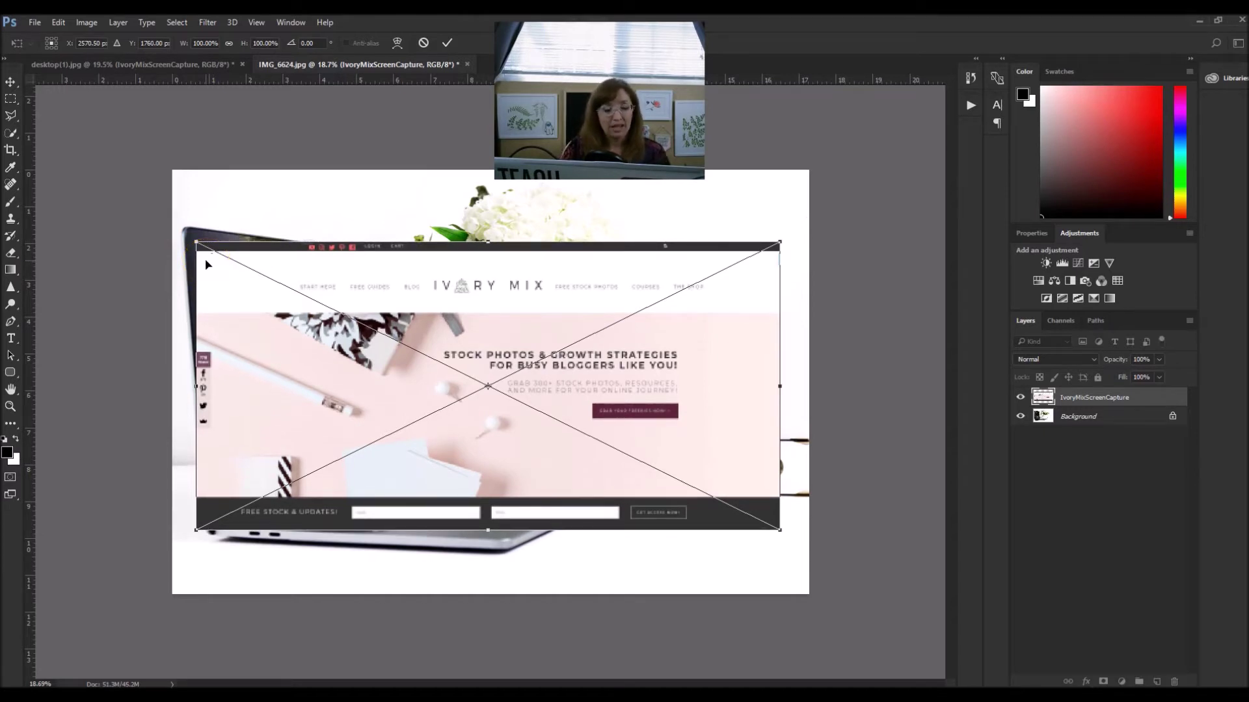
left_click(296, 287)
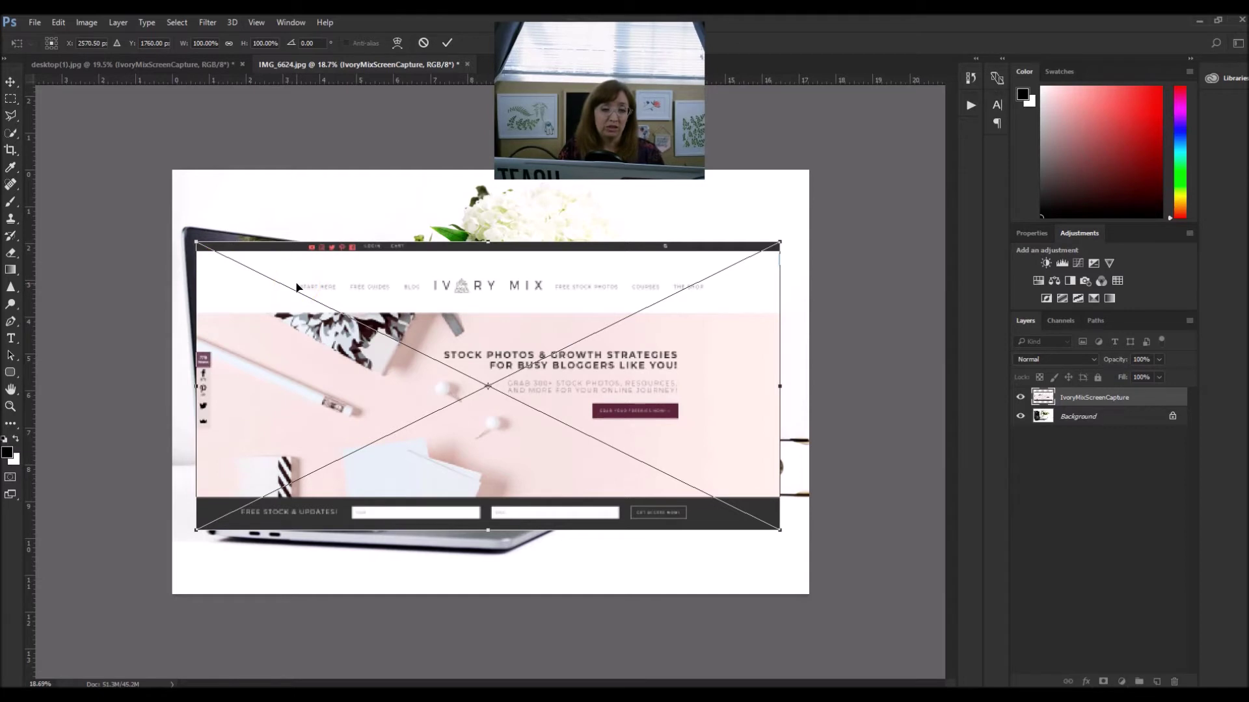
Scale the screenshot horizontally to about 29% width to fit the laptop screen.
right_click(290, 323)
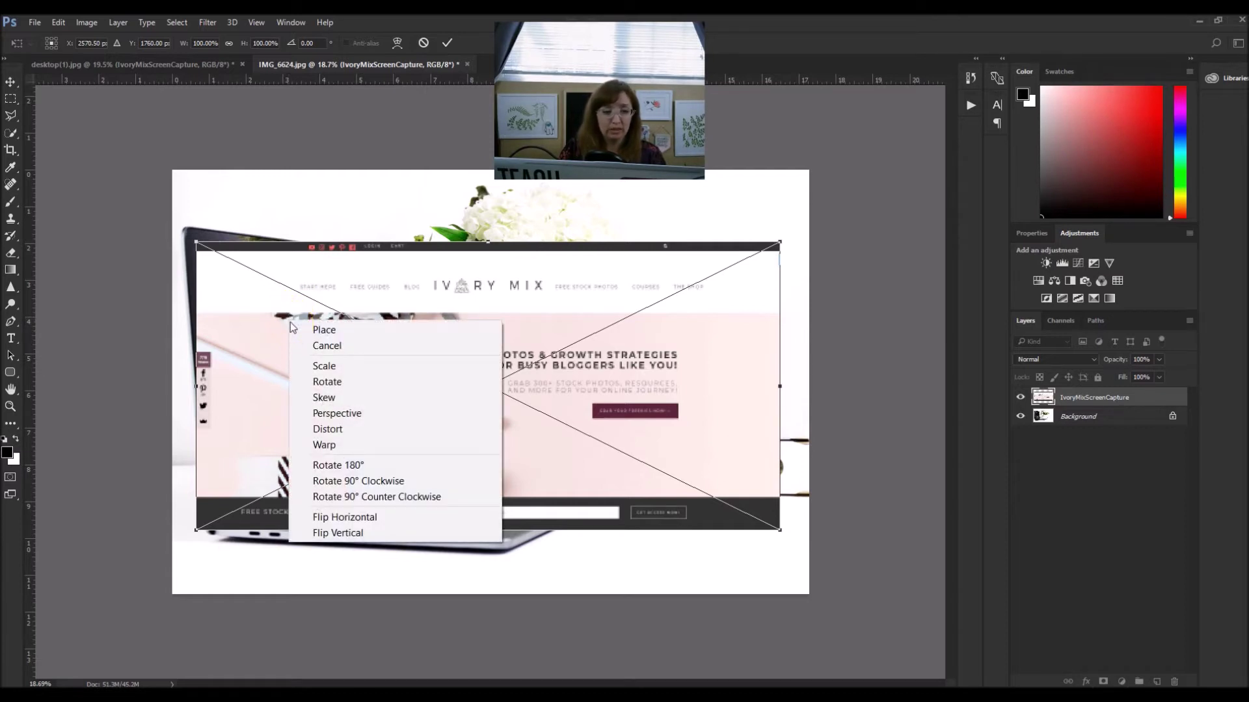
left_click(324, 372)
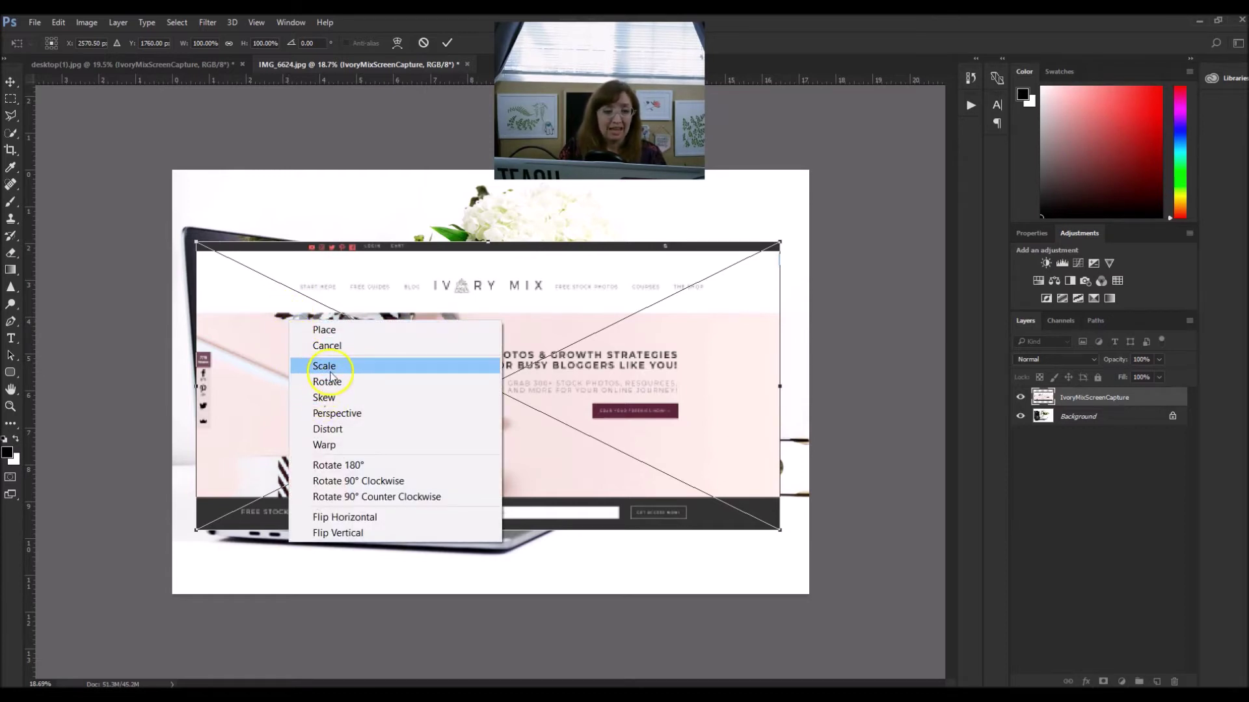
left_click(329, 368)
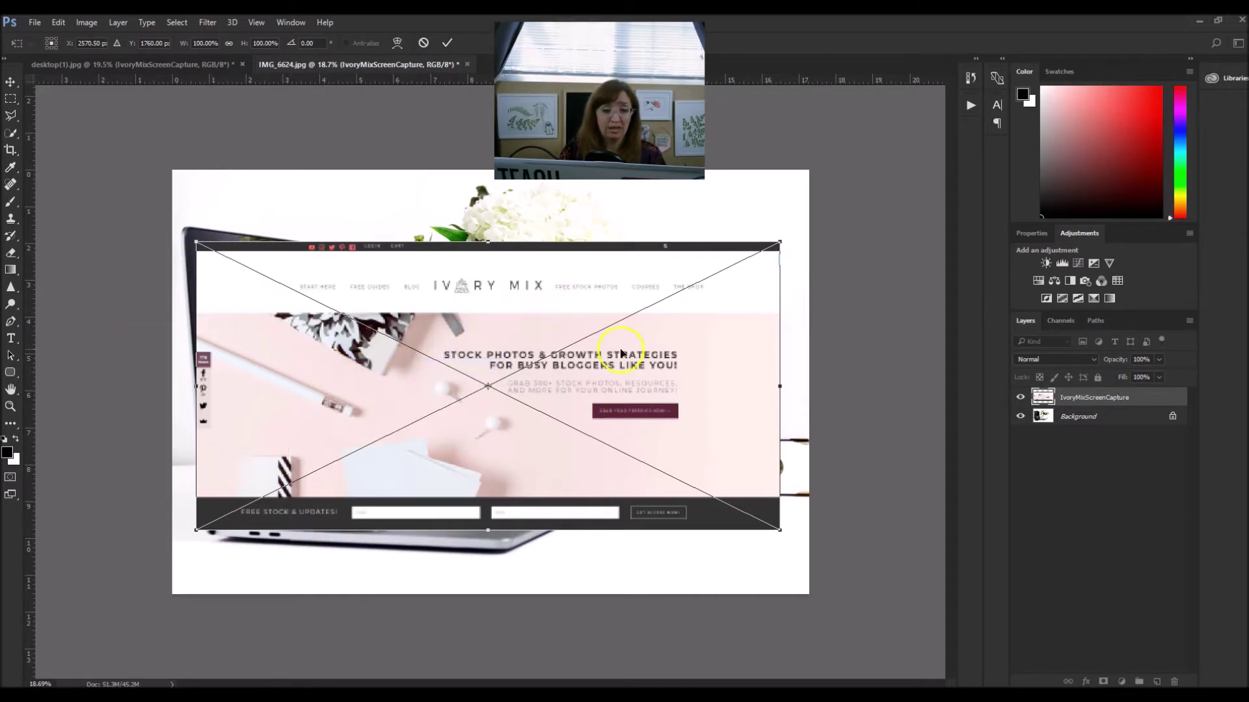
right_click(314, 364)
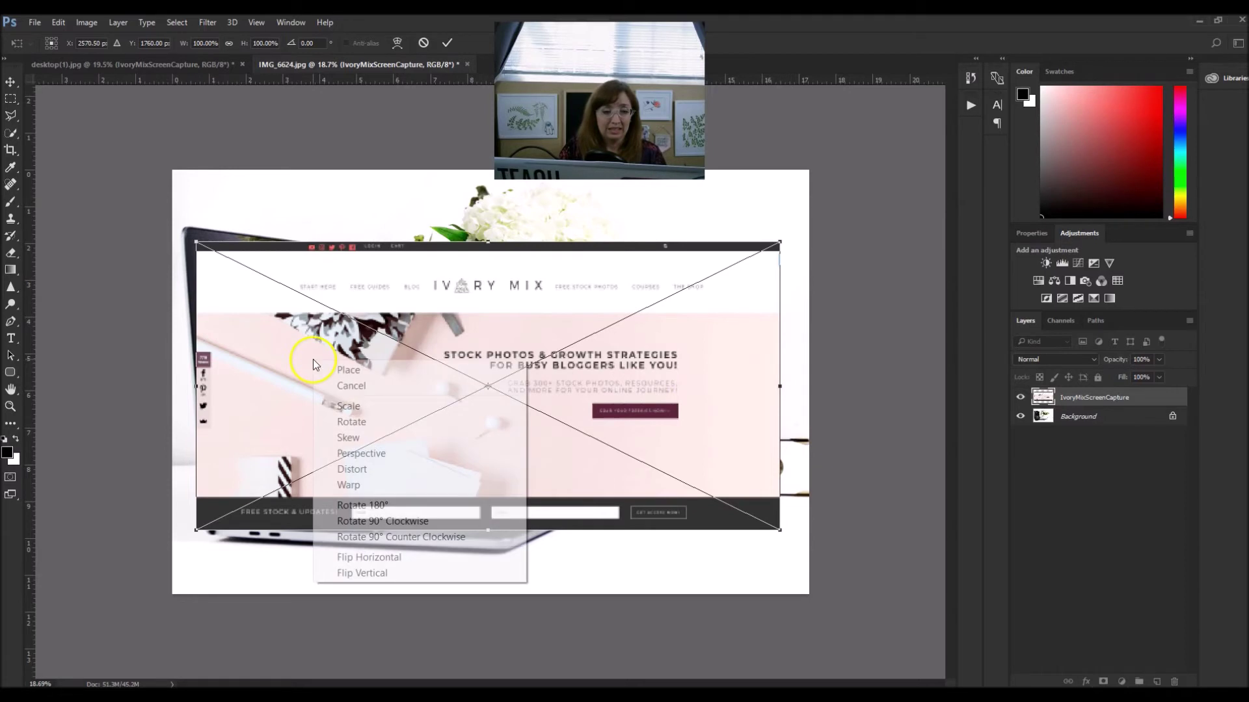
left_click(337, 406)
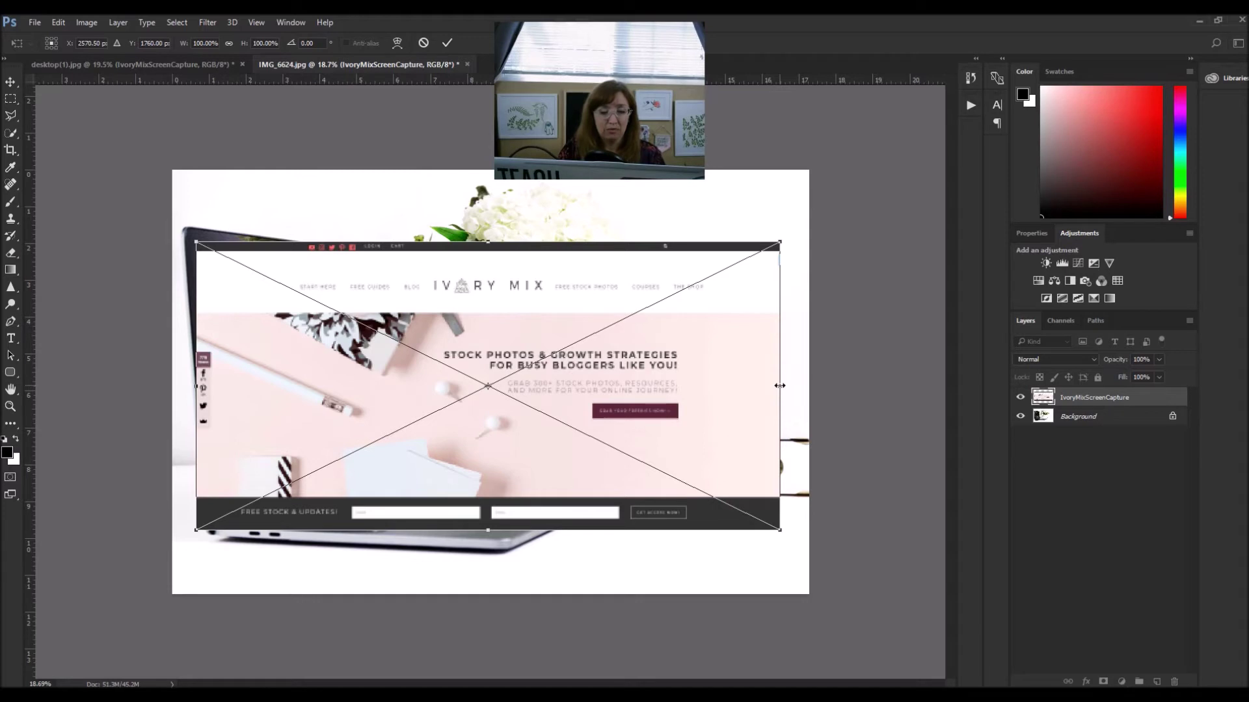
left_click_drag(780, 386, 366, 362)
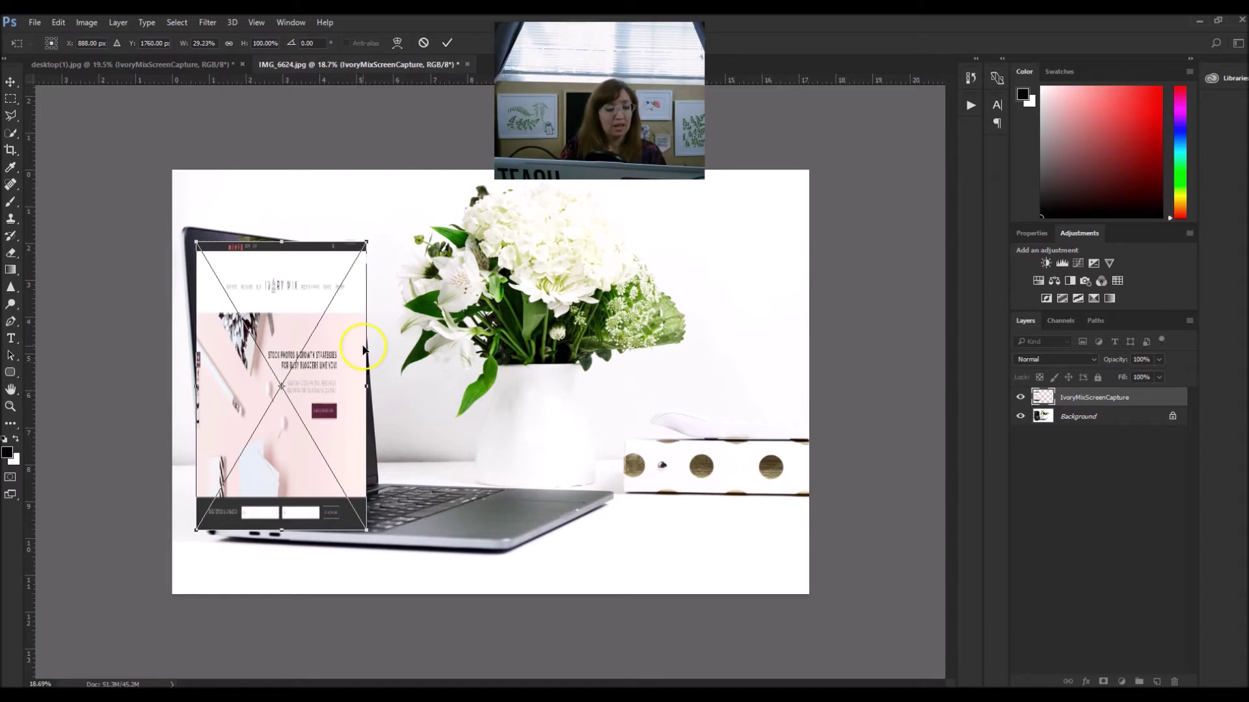
Switch the screenshot's Free Transform to Skew mode via the context menu.
right_click(292, 315)
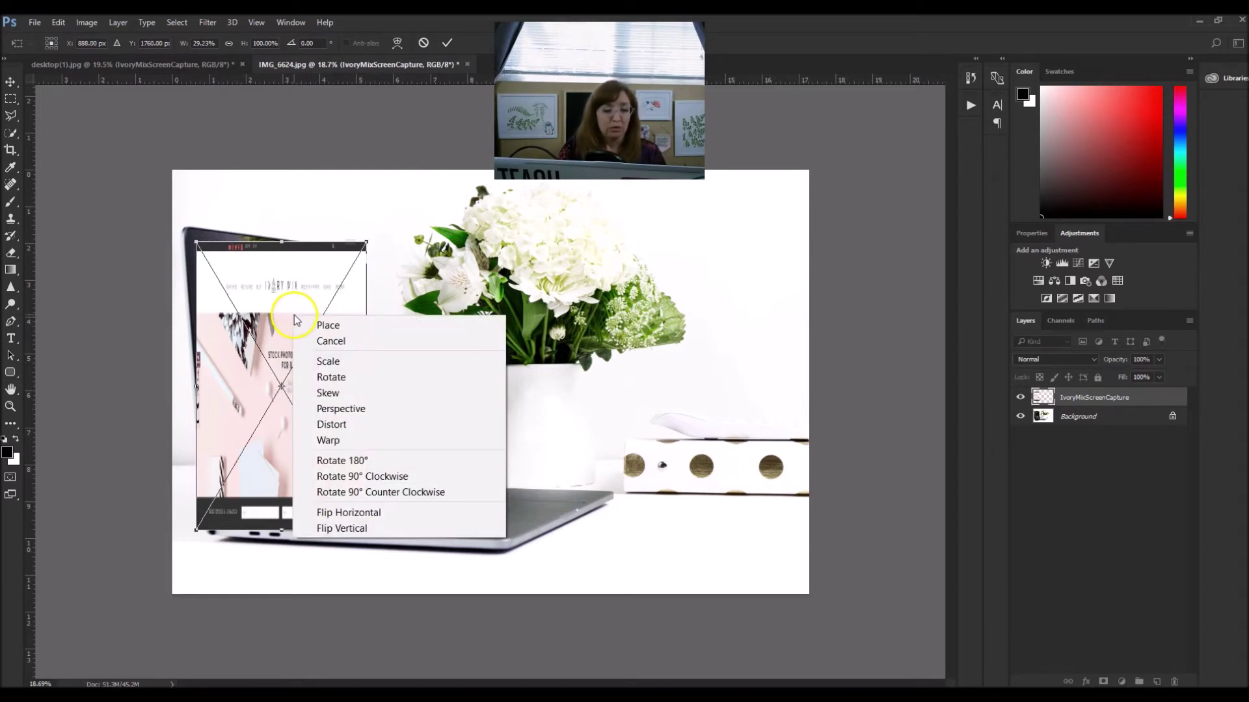
left_click(309, 393)
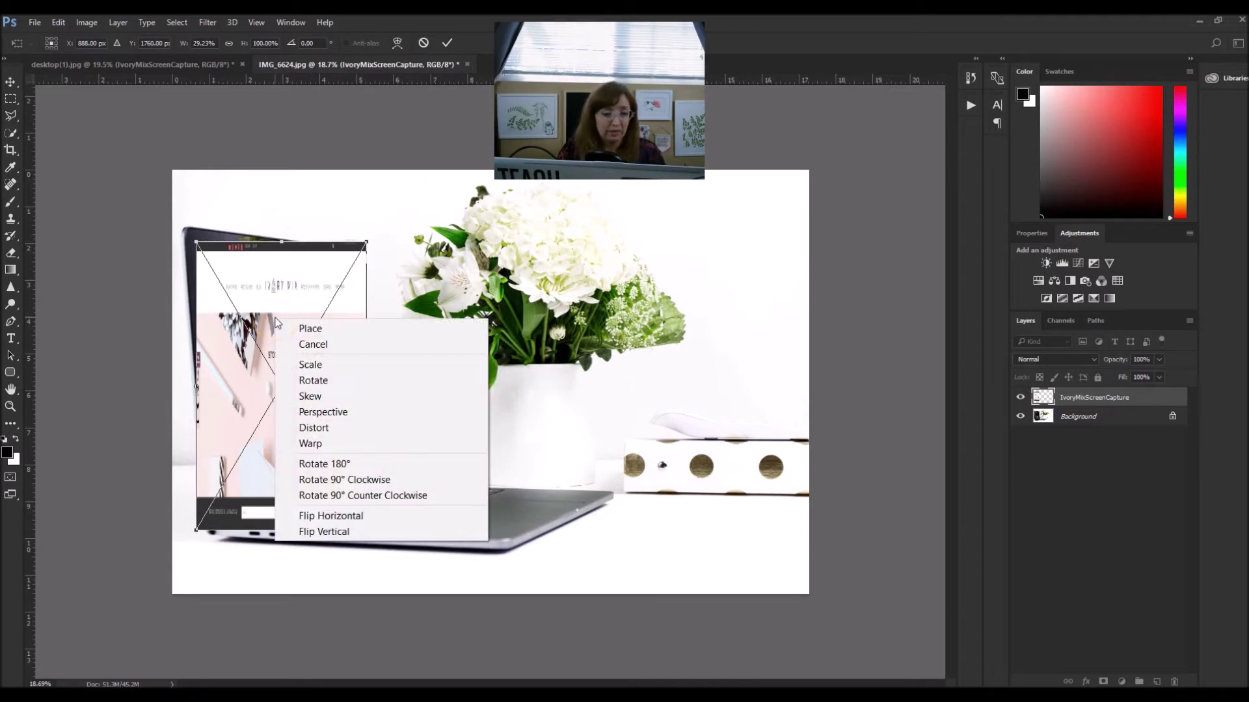
left_click(306, 443)
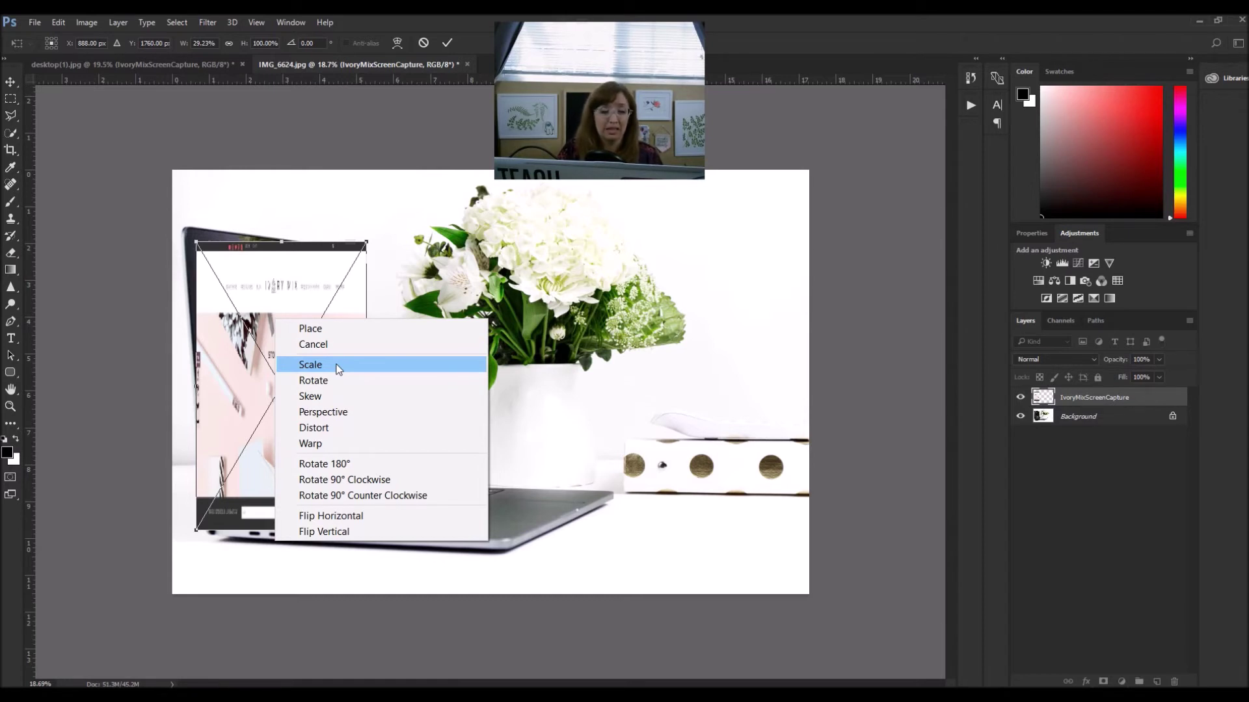
left_click(311, 400)
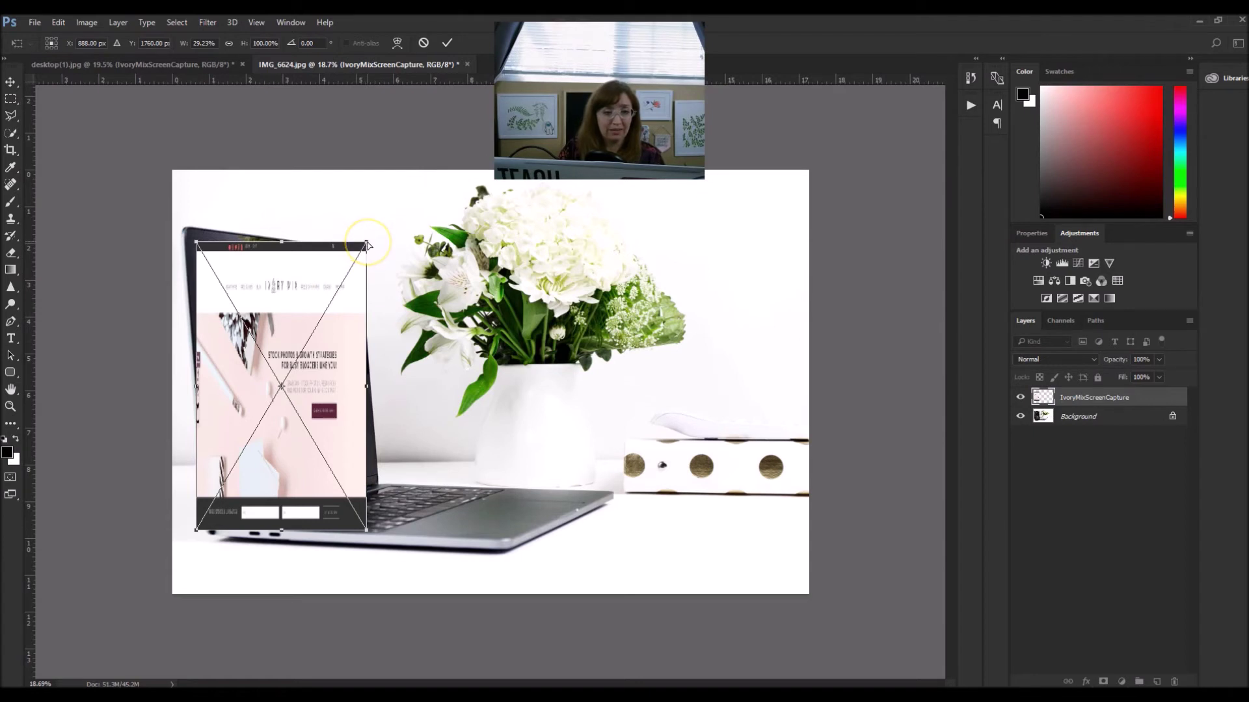
Skew the top-right and bottom-right corners onto the laptop screen's right corners.
left_click_drag(368, 245, 365, 263)
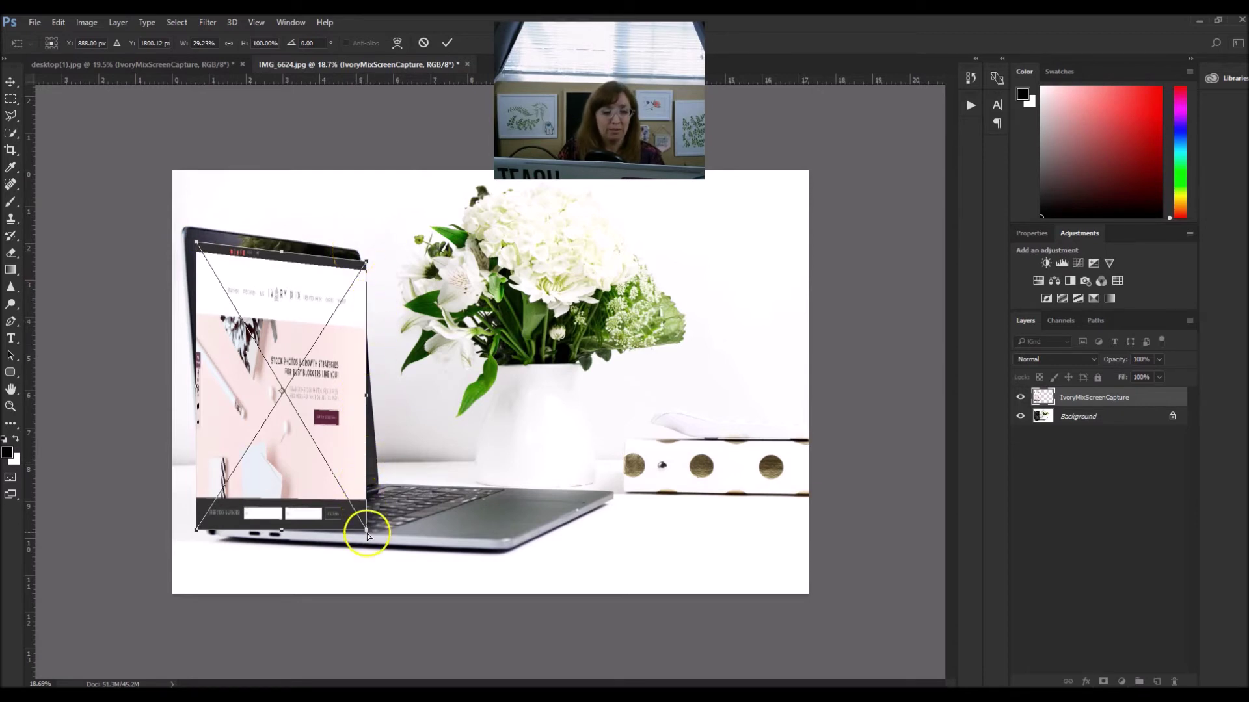
left_click_drag(367, 530, 368, 478)
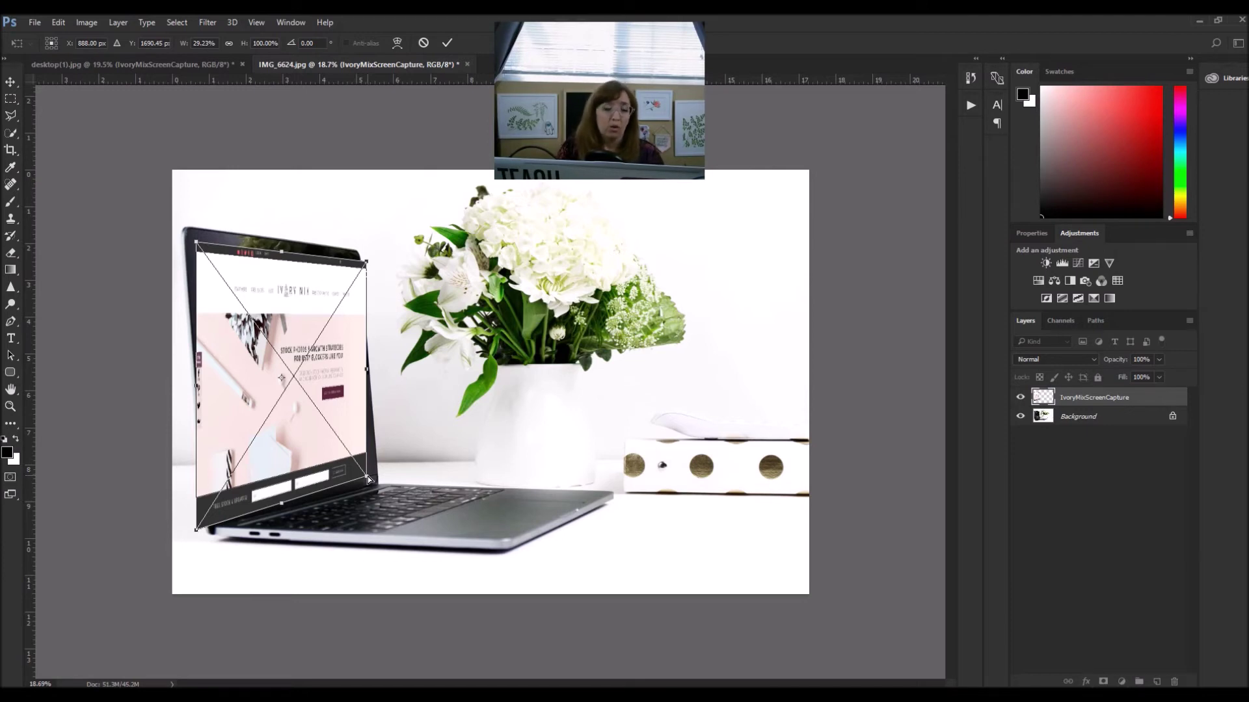
mouse_move(372, 481)
left_mouse_down()
mouse_move(387, 476)
mouse_move(376, 478)
left_mouse_up()
mouse_move(372, 477)
left_mouse_down()
mouse_move(368, 491)
mouse_move(372, 478)
left_mouse_up()
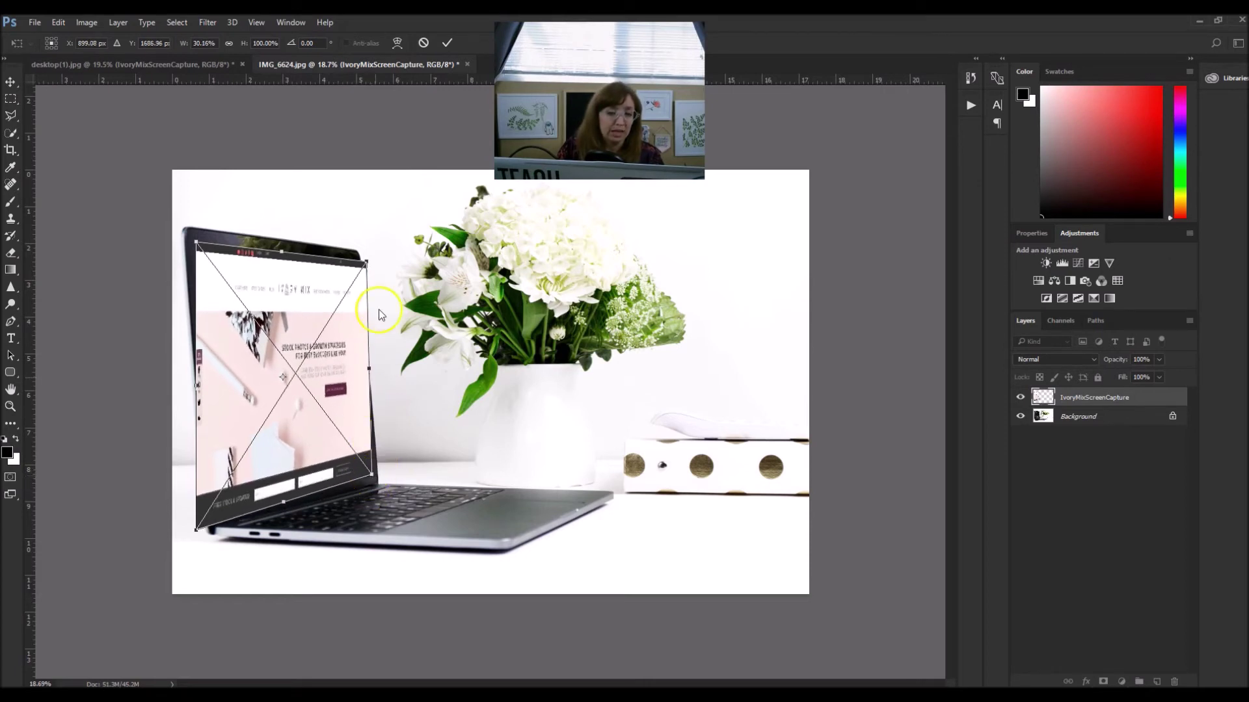
left_click_drag(367, 264, 357, 262)
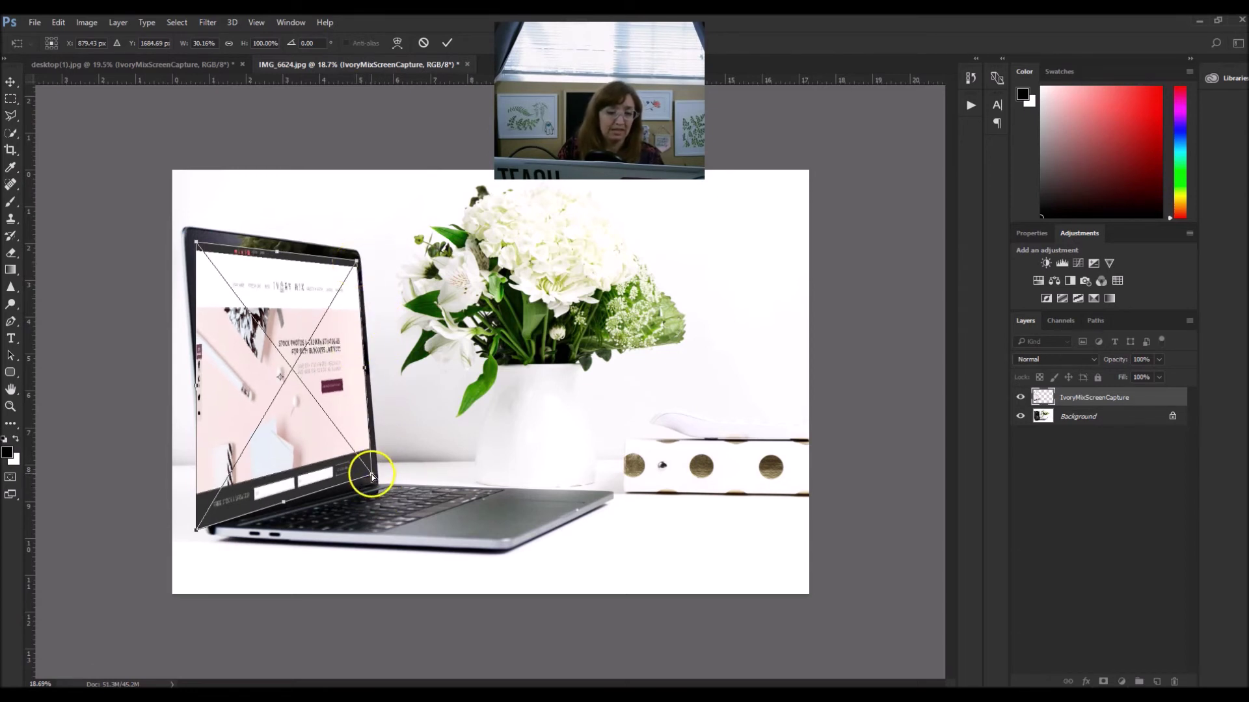
left_click_drag(372, 475, 372, 475)
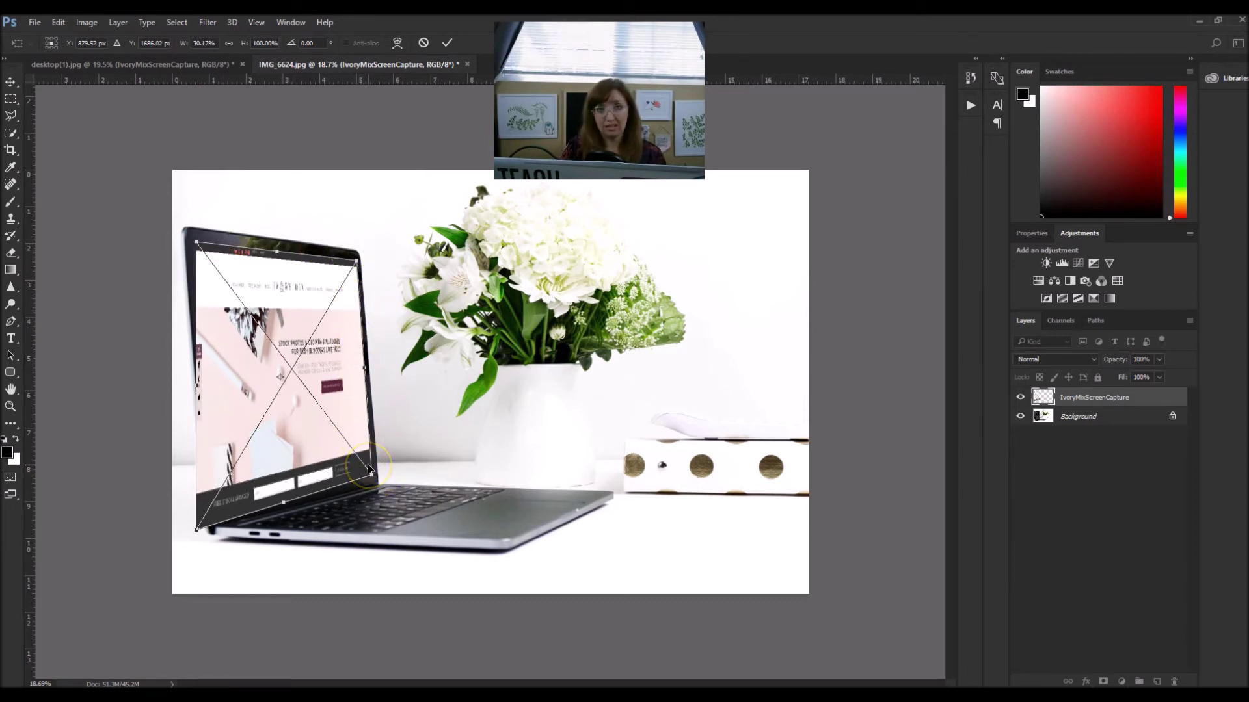
Align the bottom-left corner and left edge with the screen, then commit the transform.
left_click_drag(199, 533, 220, 512)
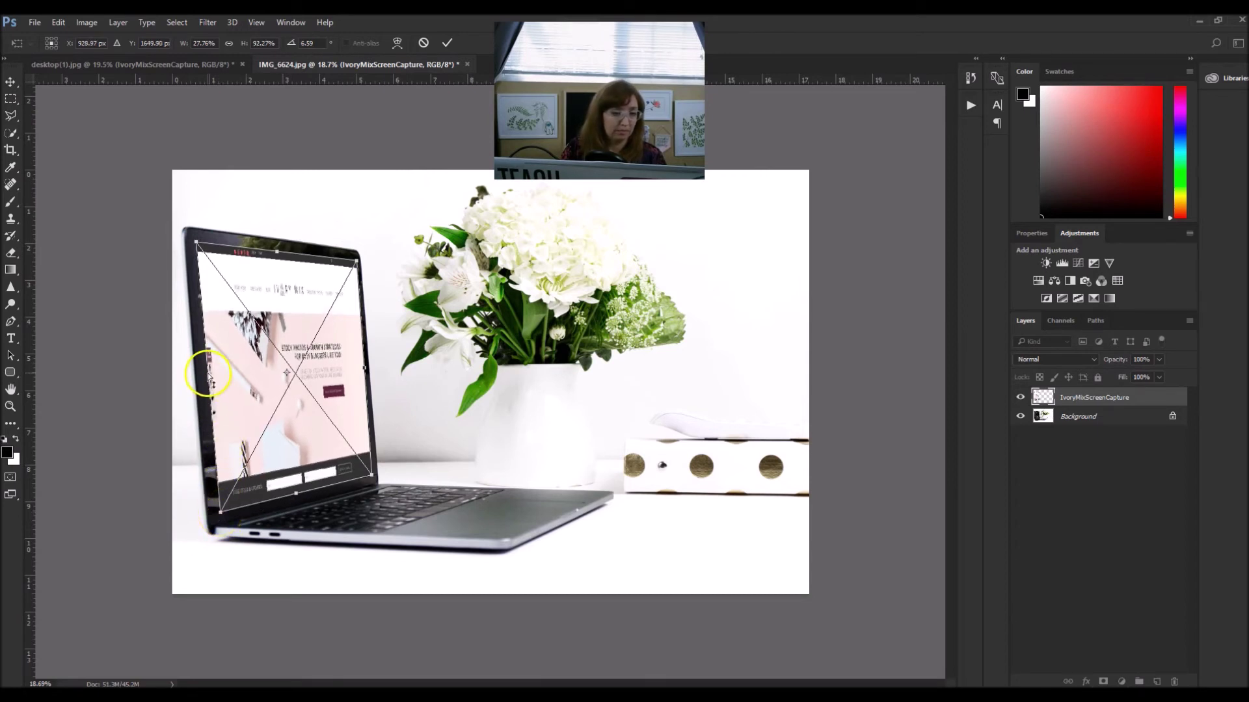
left_click_drag(208, 376, 201, 372)
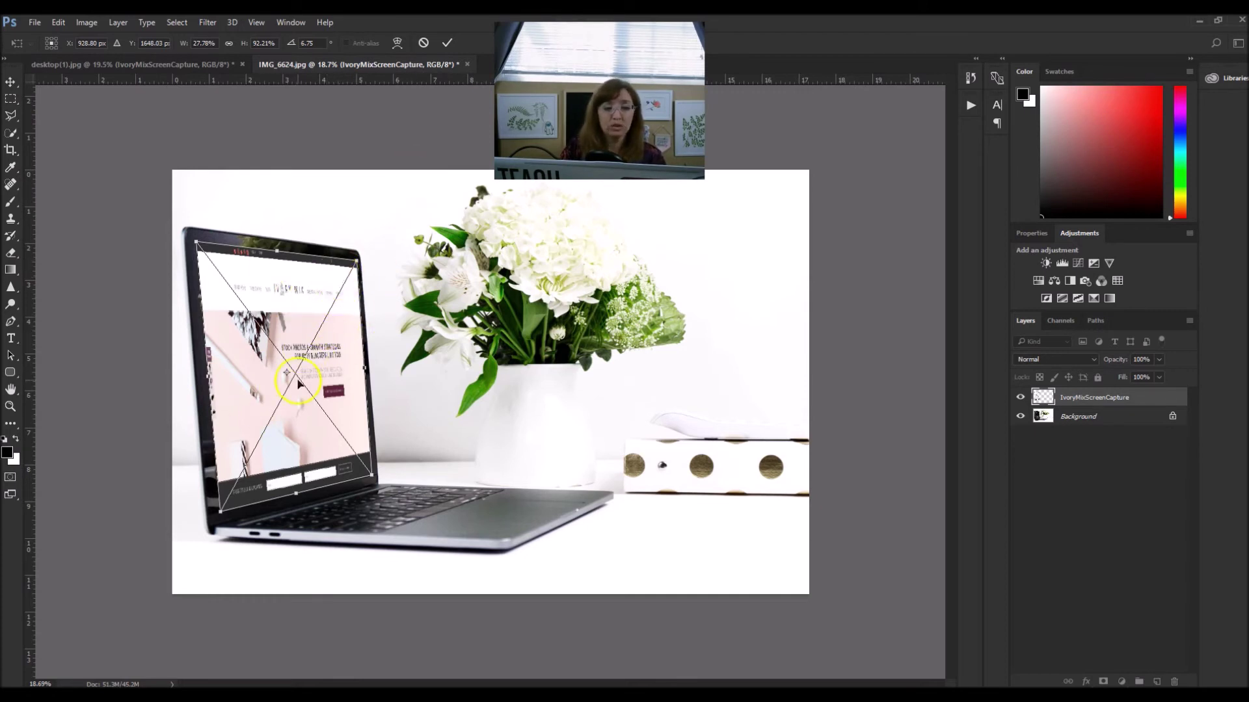
left_click(447, 42)
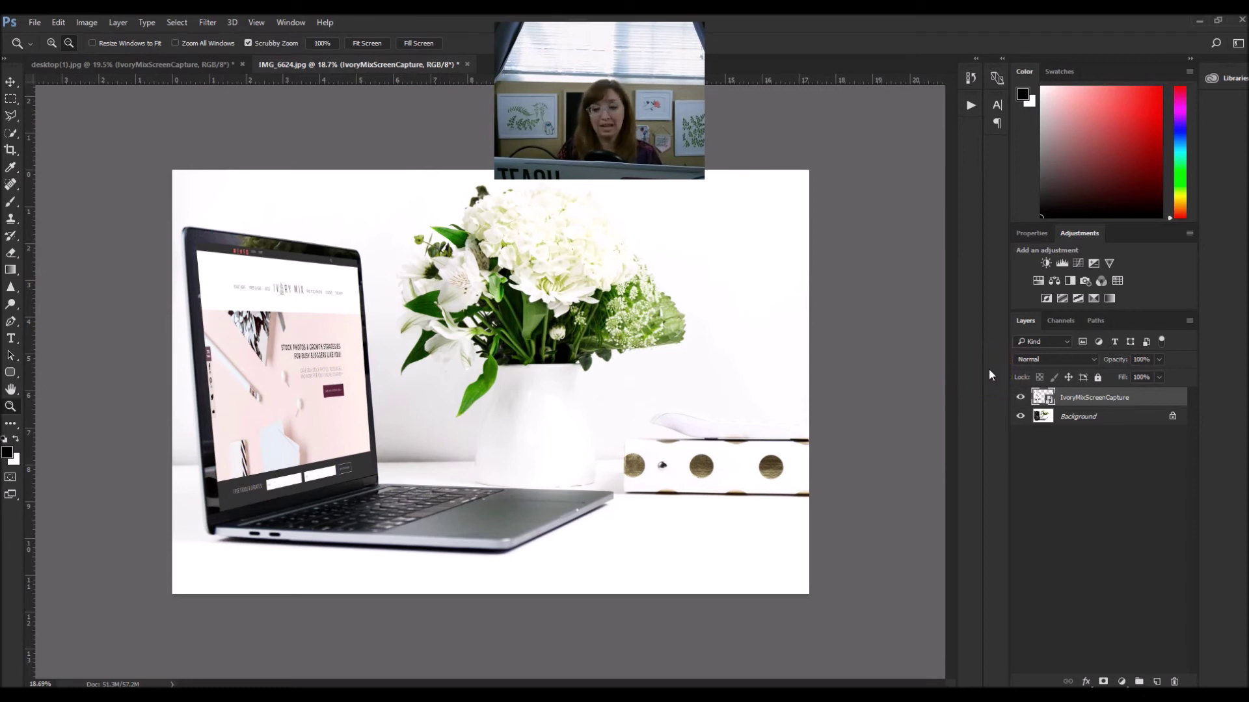
Set the IvoryMixScreenCapture layer's blend mode to Lighten.
left_click(1059, 359)
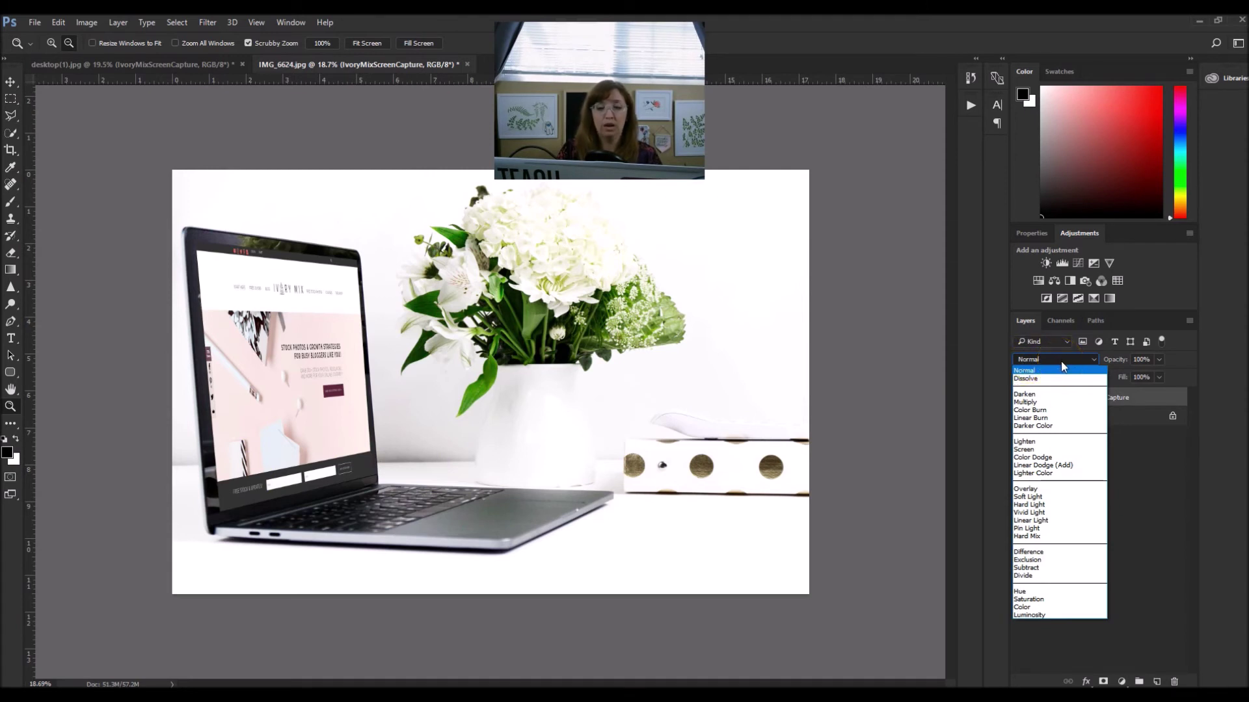
left_click(1030, 447)
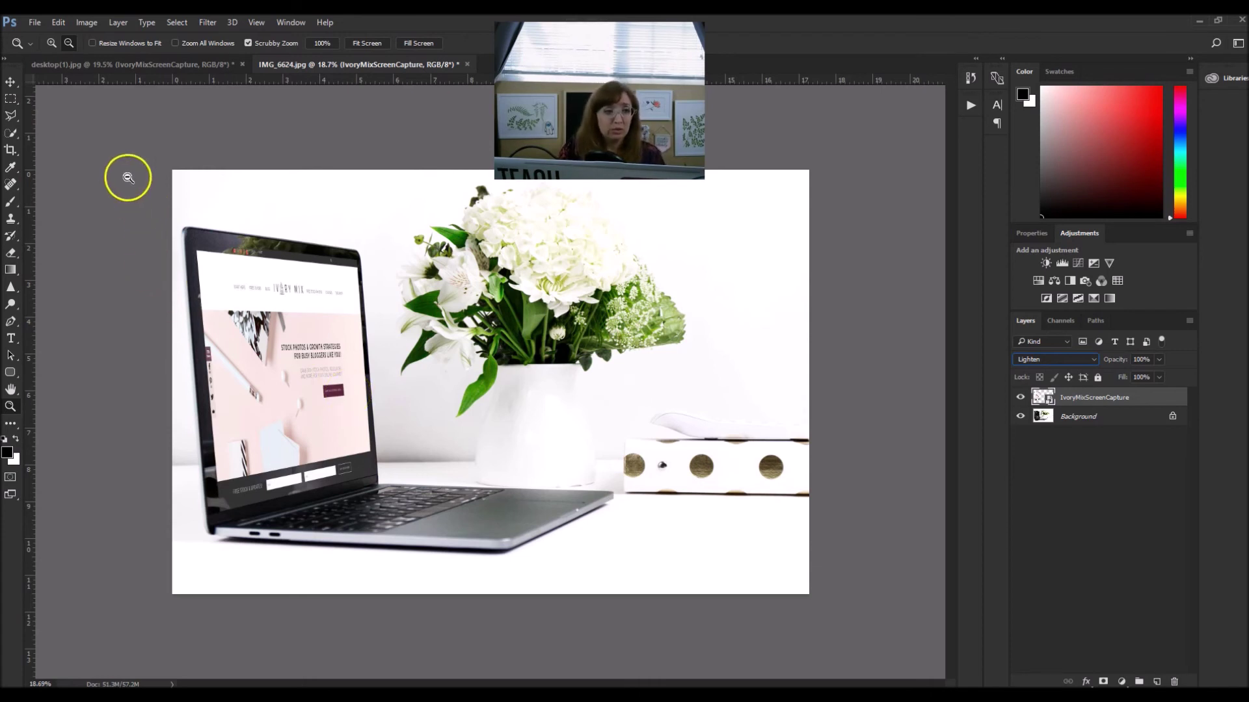
left_click(36, 24)
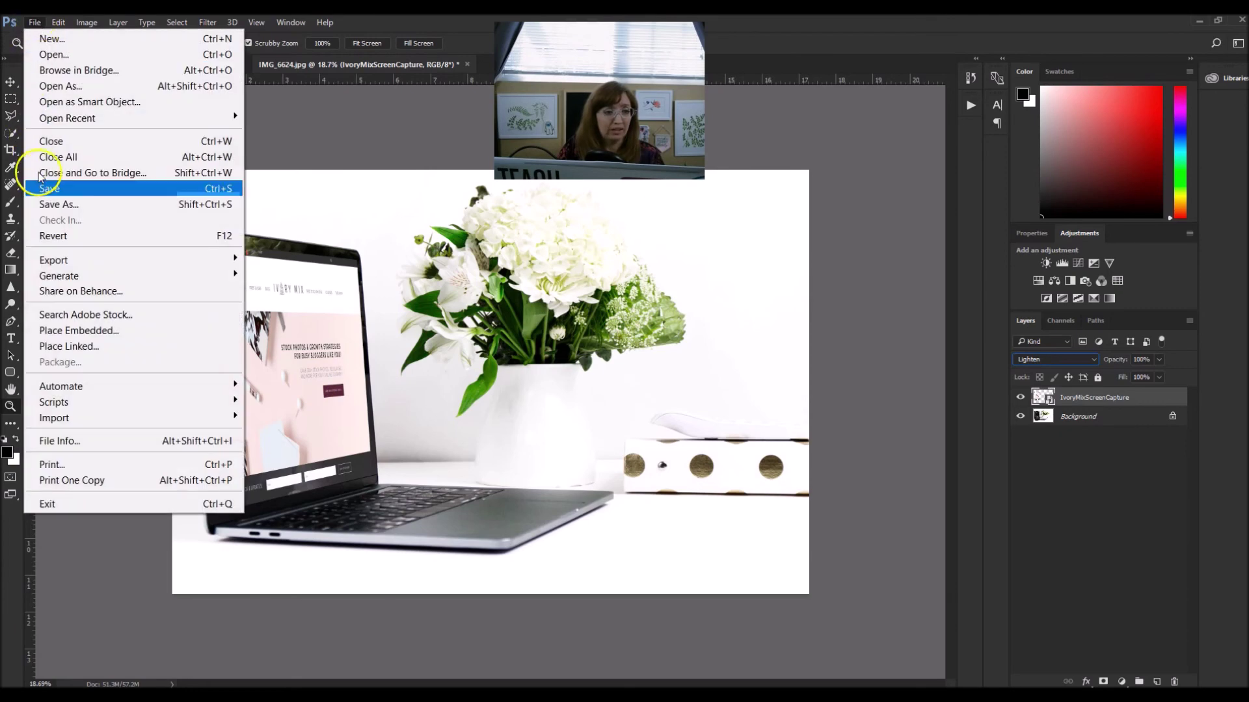
left_click(62, 207)
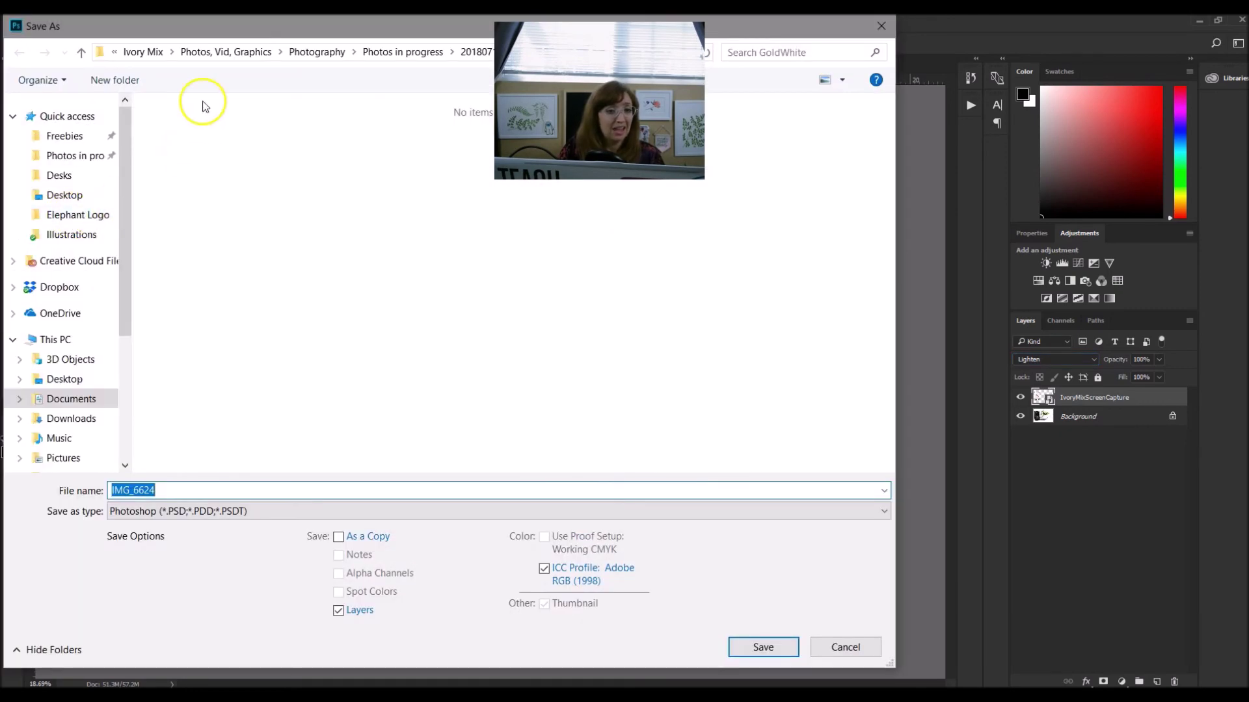
left_click(195, 511)
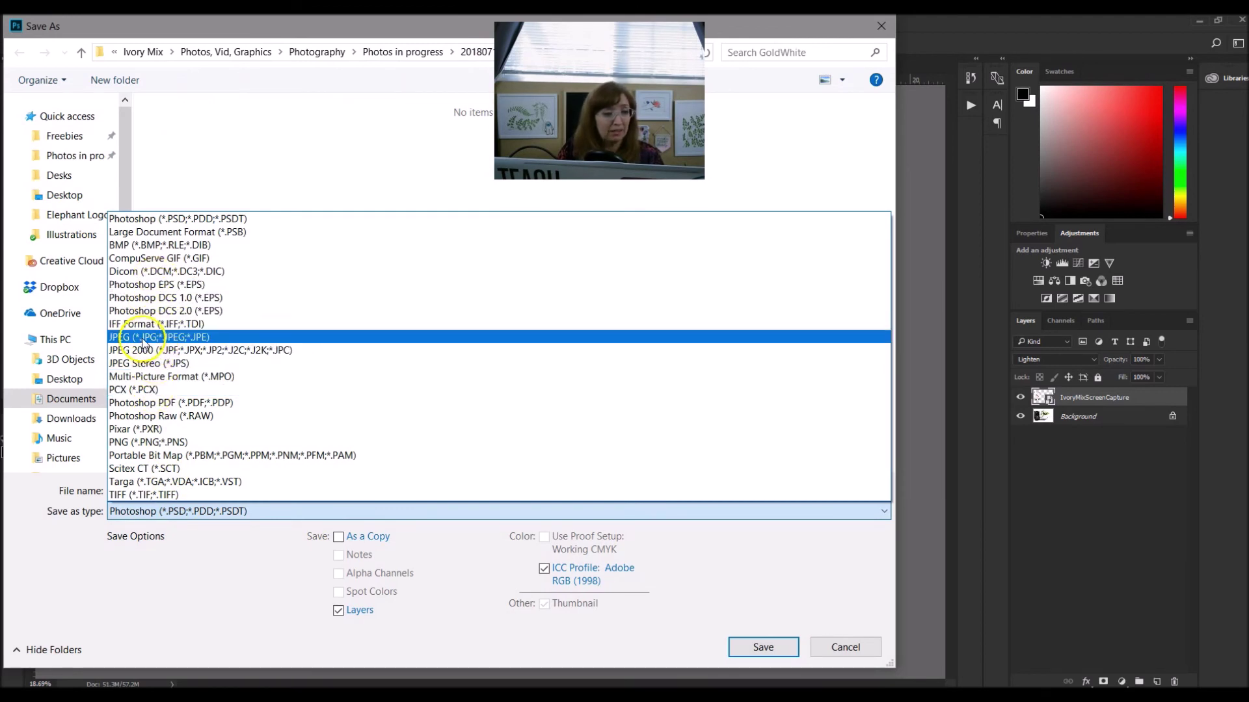
left_click(845, 652)
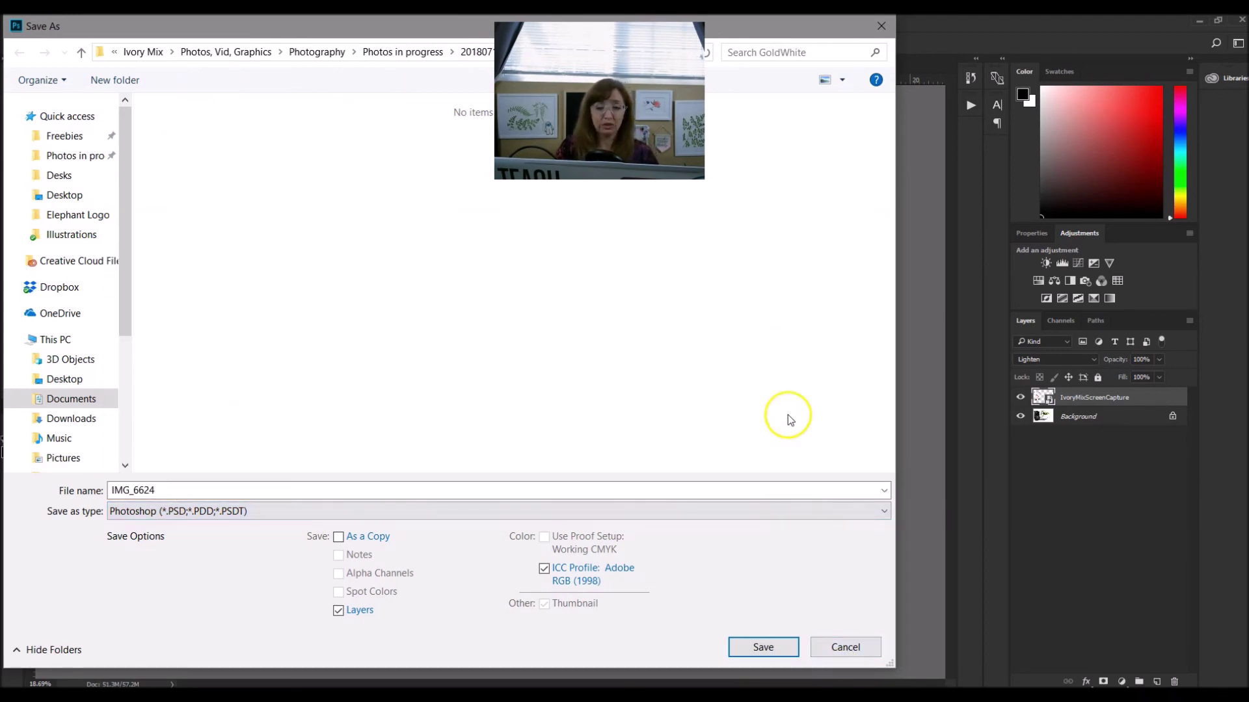
left_click(845, 649)
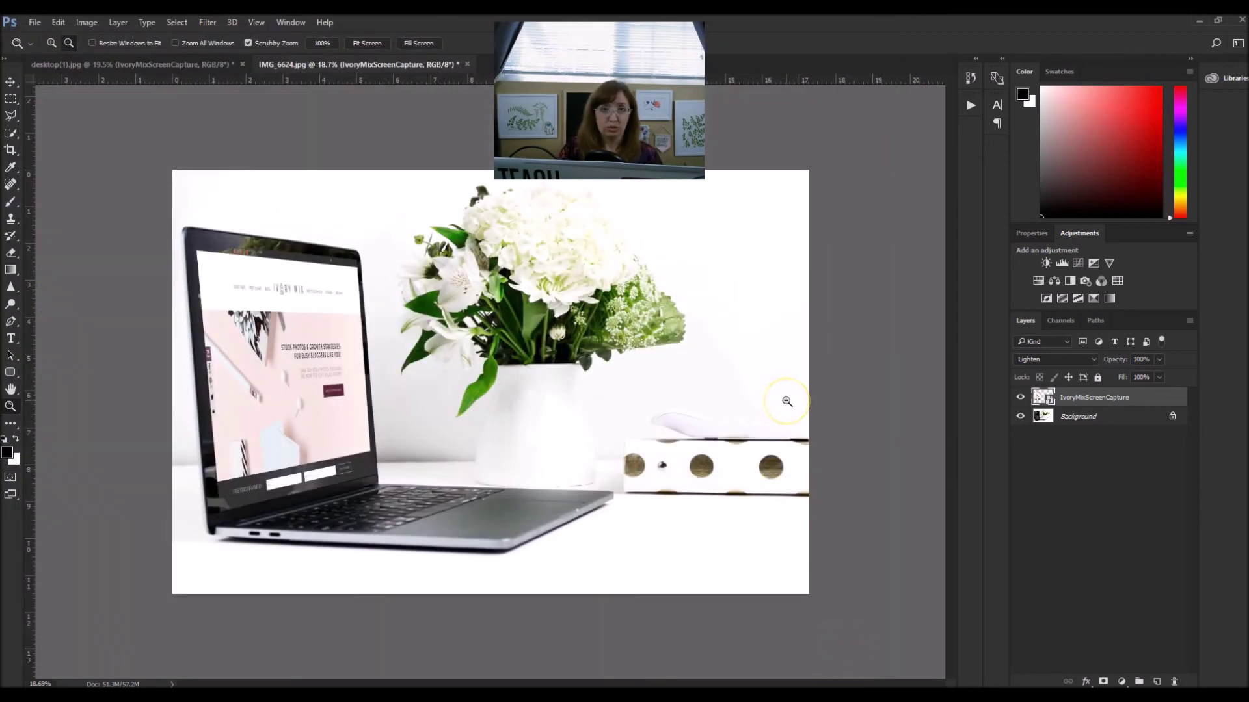